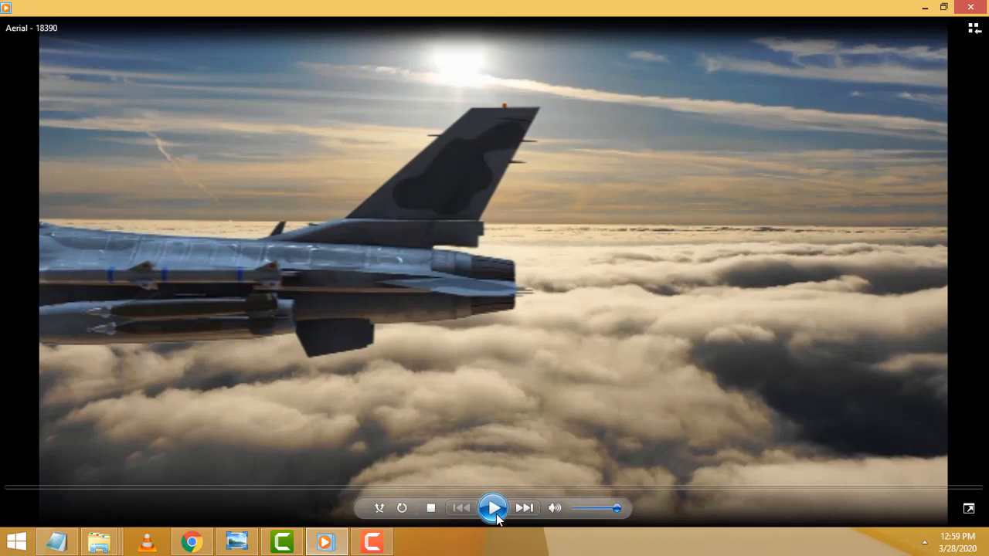
Play the Aerial - 18390 video of the jet flying above the clouds.
click(496, 515)
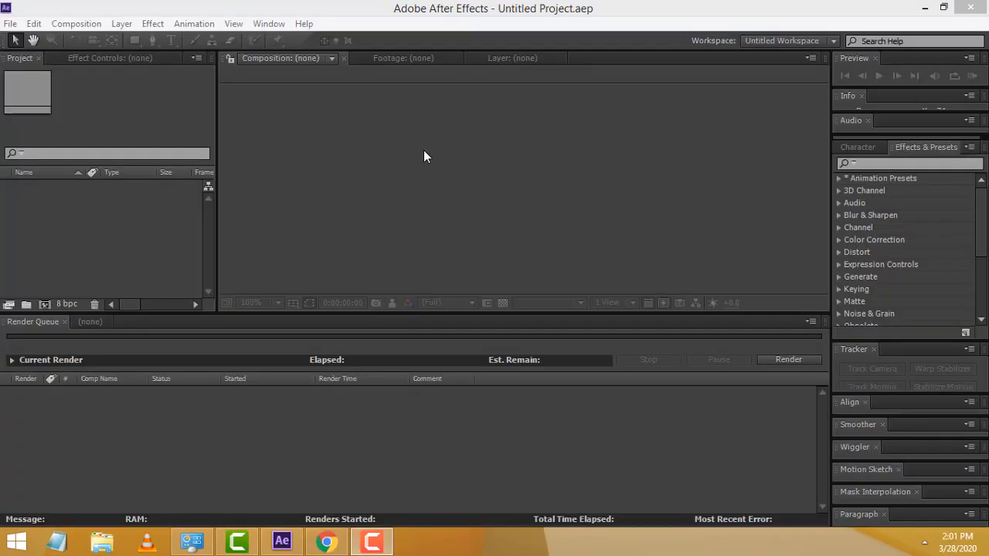
Make the Project and Composition panels slightly taller by shrinking the Render Queue area.
click(149, 283)
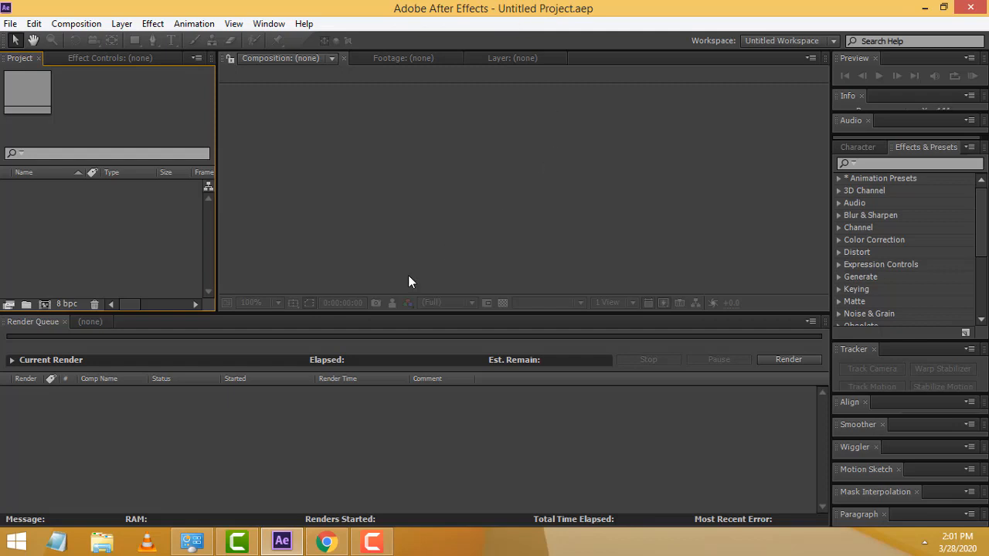
drag(416, 313, 418, 340)
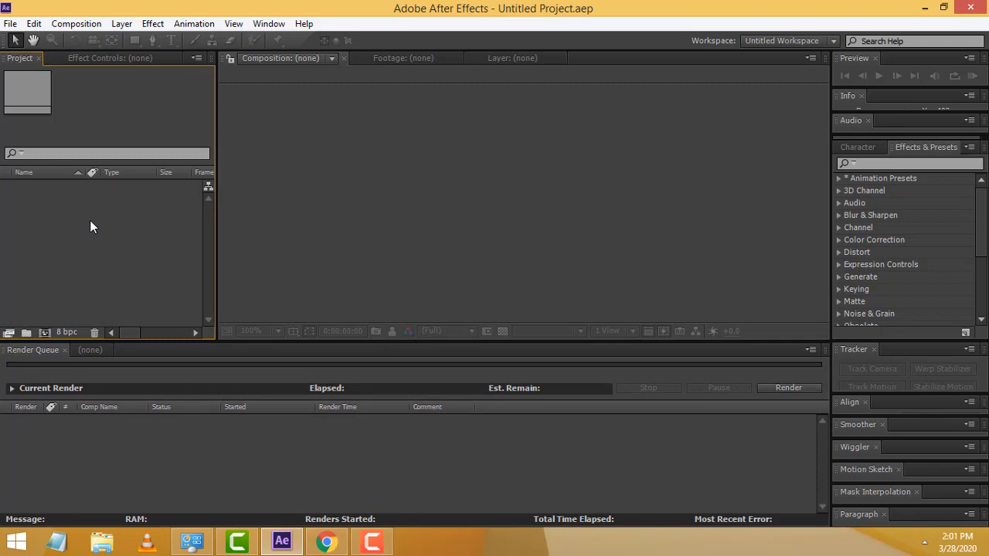
Switch to Chrome and search Pixabay for "green screen" with the media type set to Videos.
click(319, 546)
scroll(327, 280, down, 3)
scroll(378, 291, up, 2)
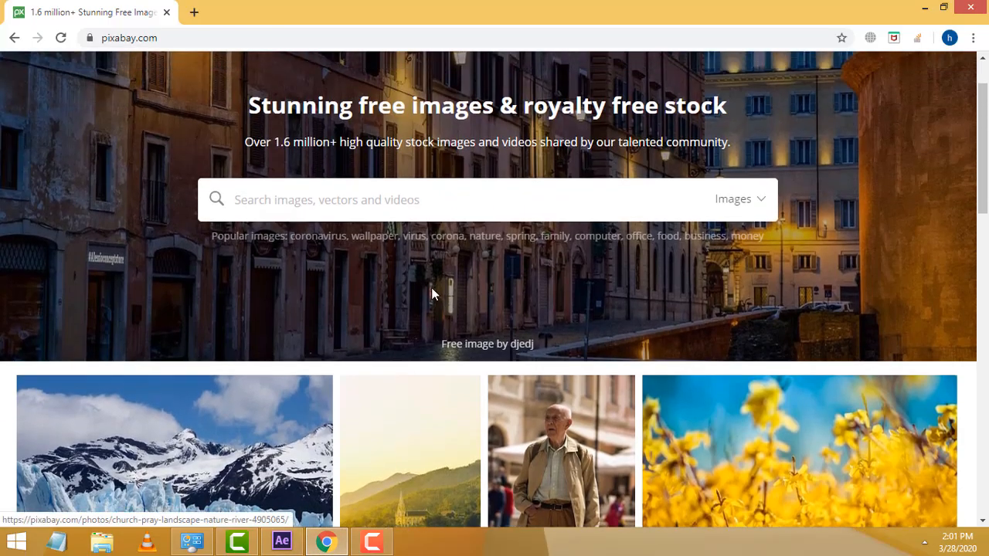
scroll(599, 202, up, 1)
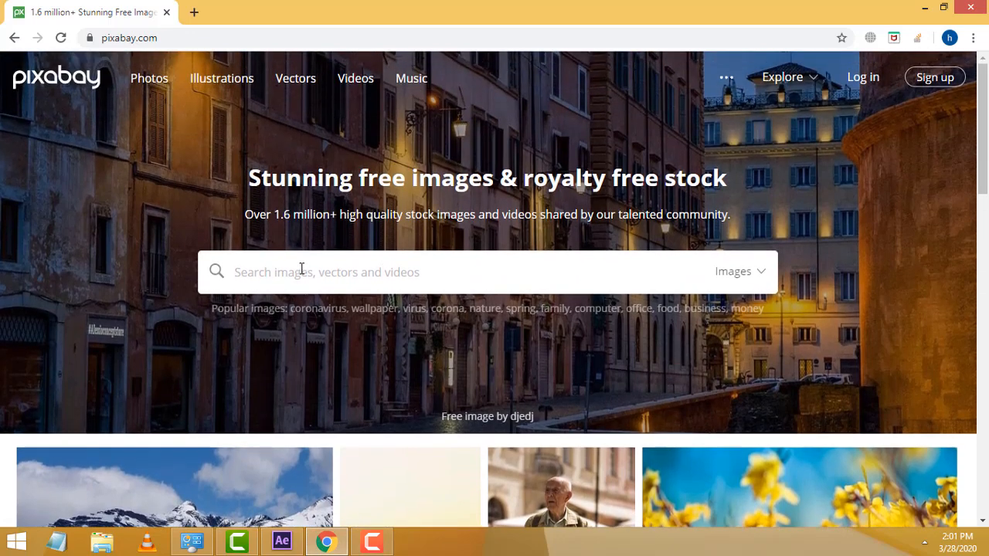
scroll(793, 313, down, 4)
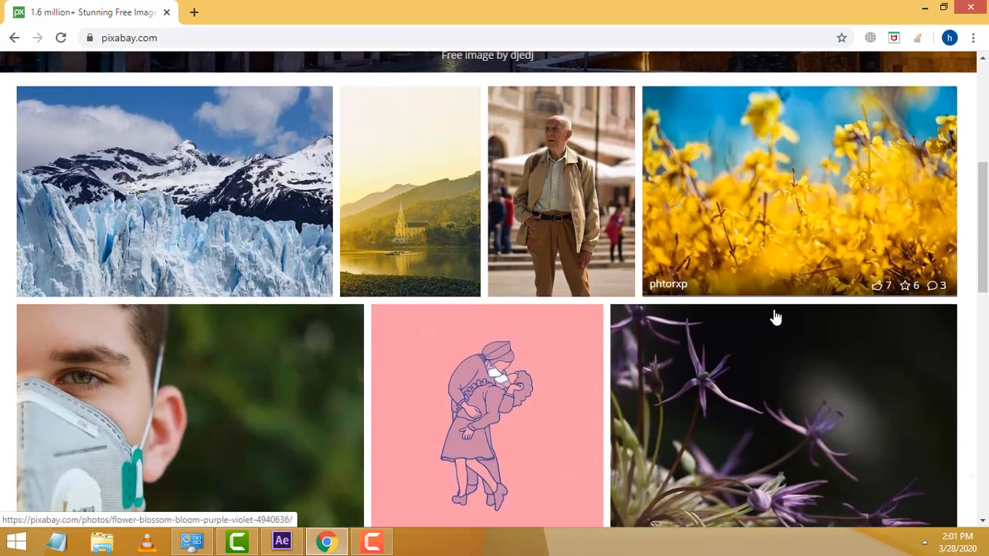
scroll(775, 316, up, 2)
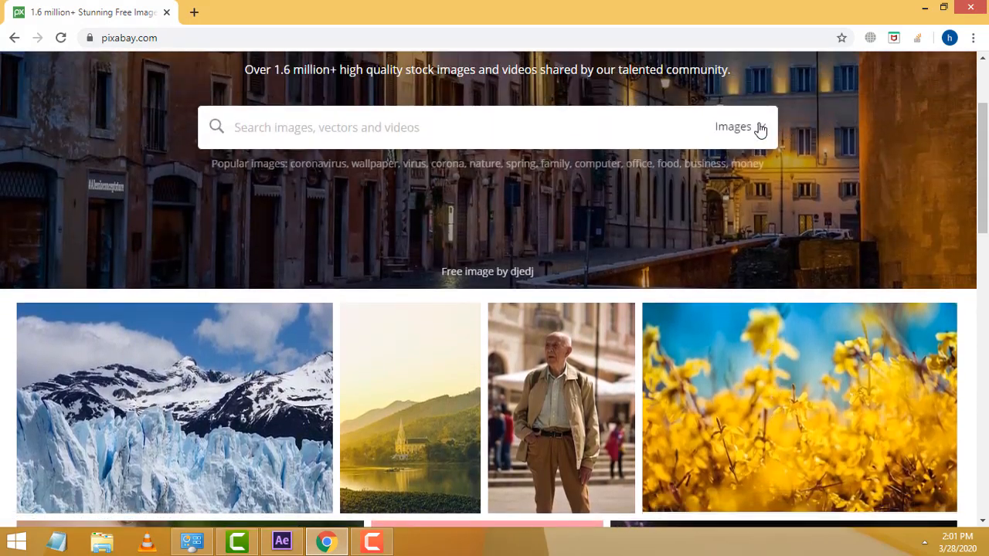
click(761, 127)
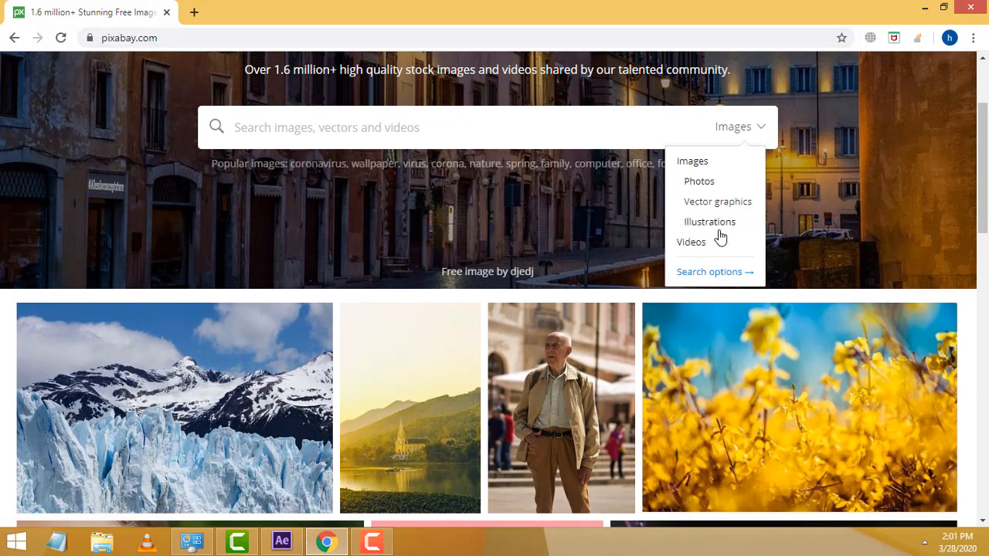
click(698, 243)
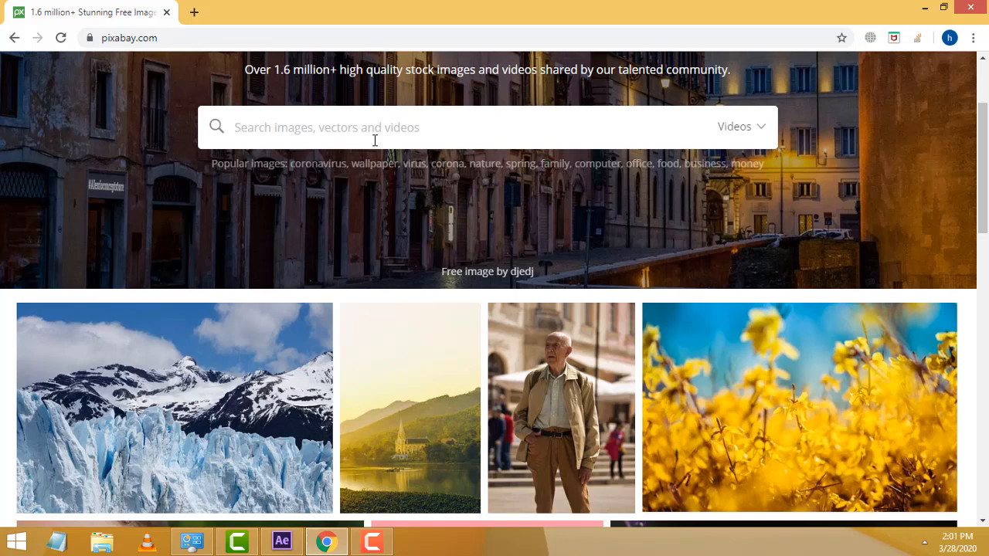
text(gr)
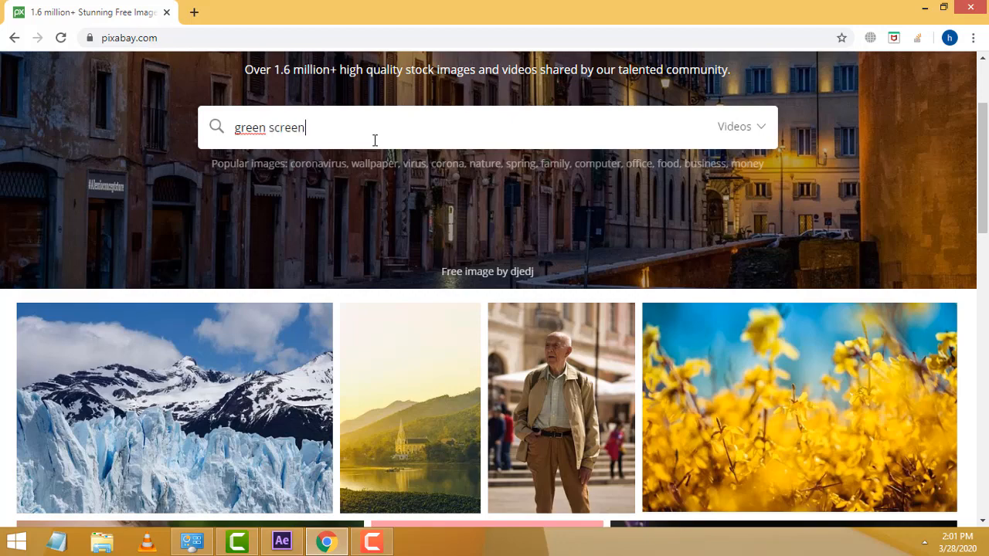
text(een screen)
key(Return)
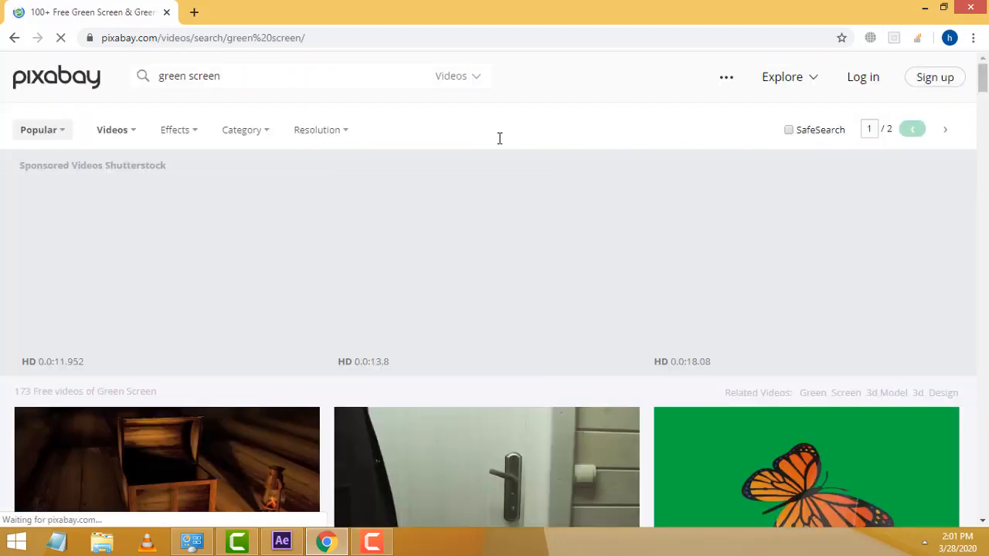
Browse the green screen video results and examine the fighter jet clips.
scroll(861, 360, down, 3)
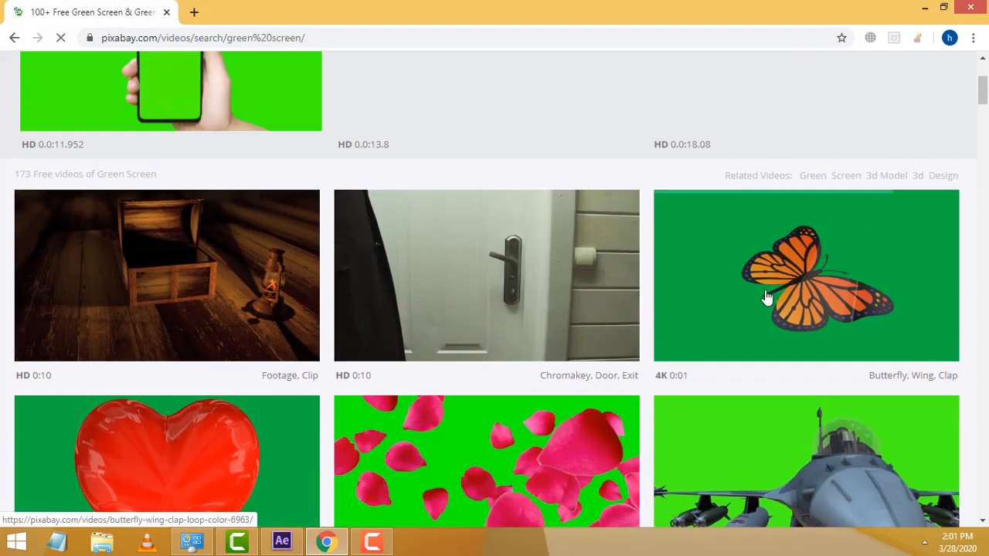
scroll(794, 342, down, 2)
scroll(795, 343, down, 2)
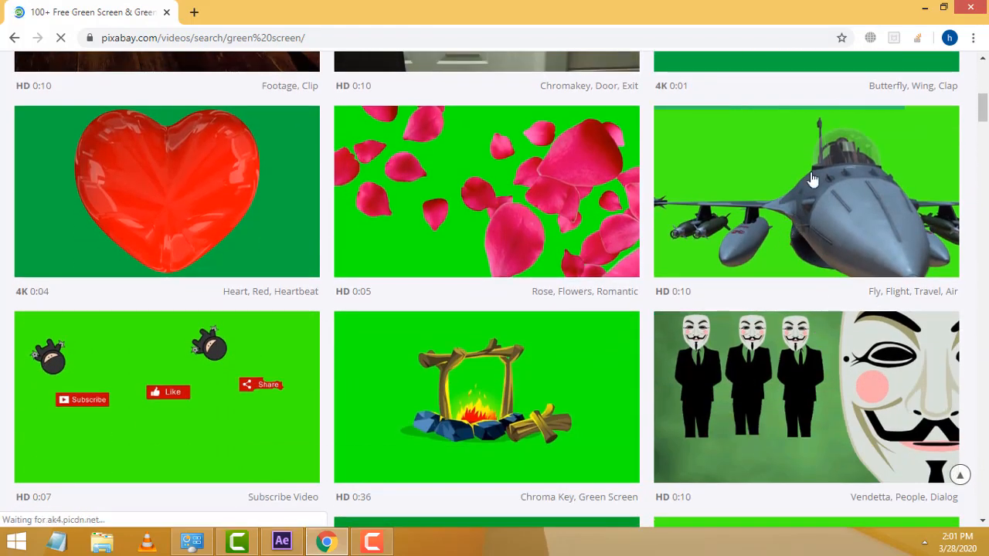
scroll(806, 209, down, 4)
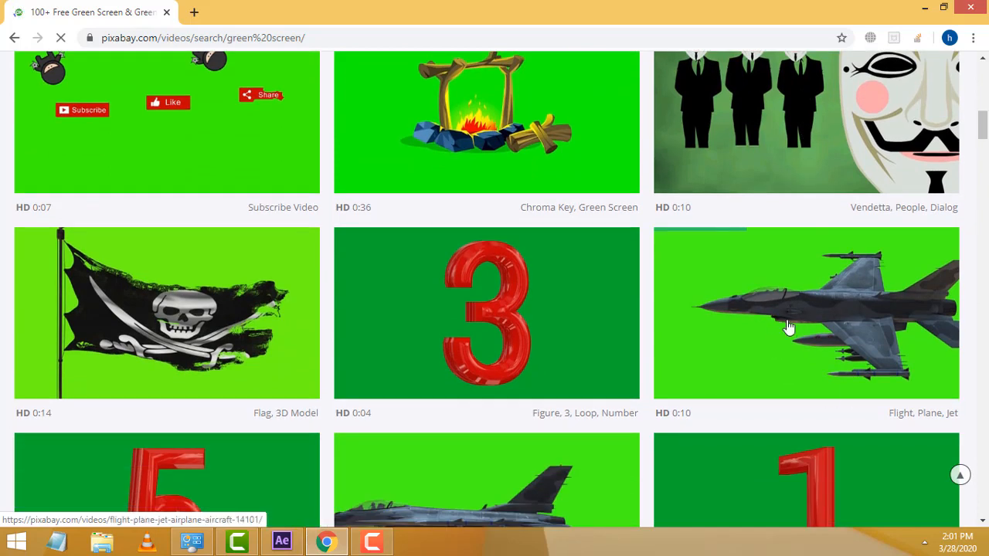
scroll(788, 324, down, 2)
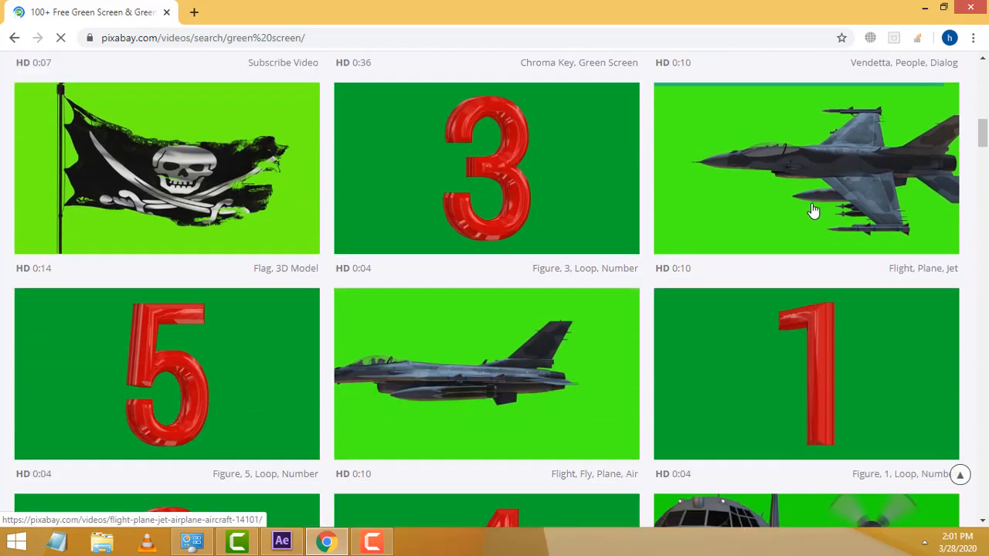
scroll(479, 389, down, 2)
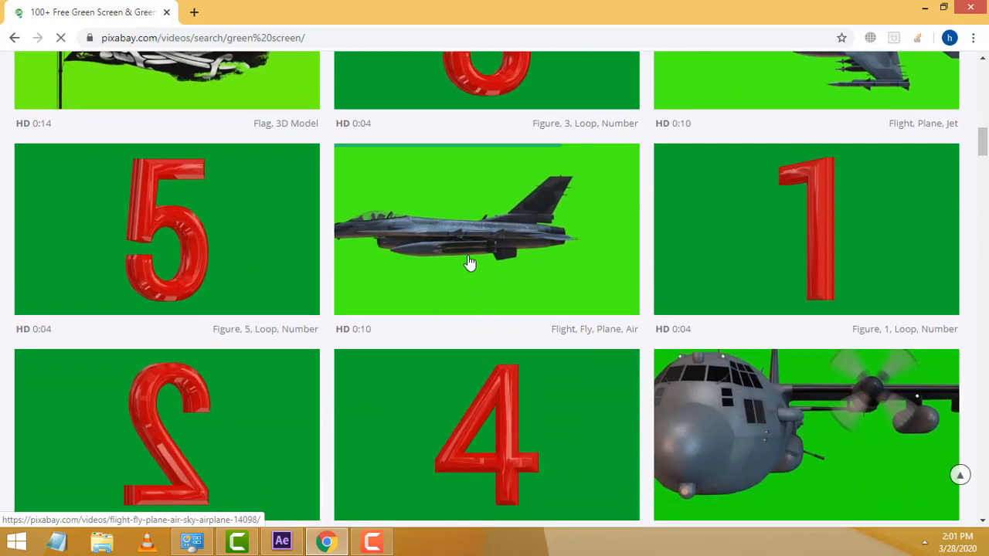
scroll(703, 392, down, 4)
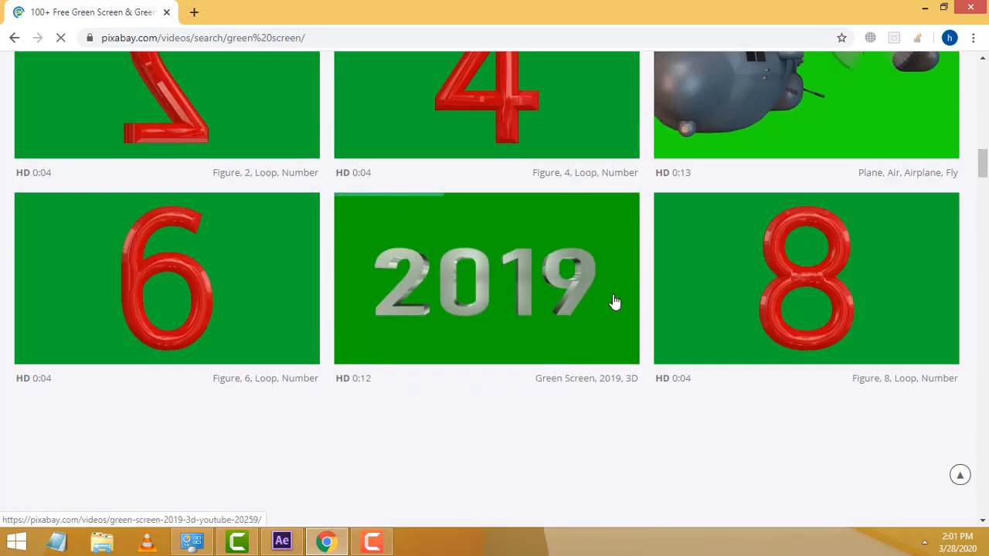
scroll(538, 338, down, 3)
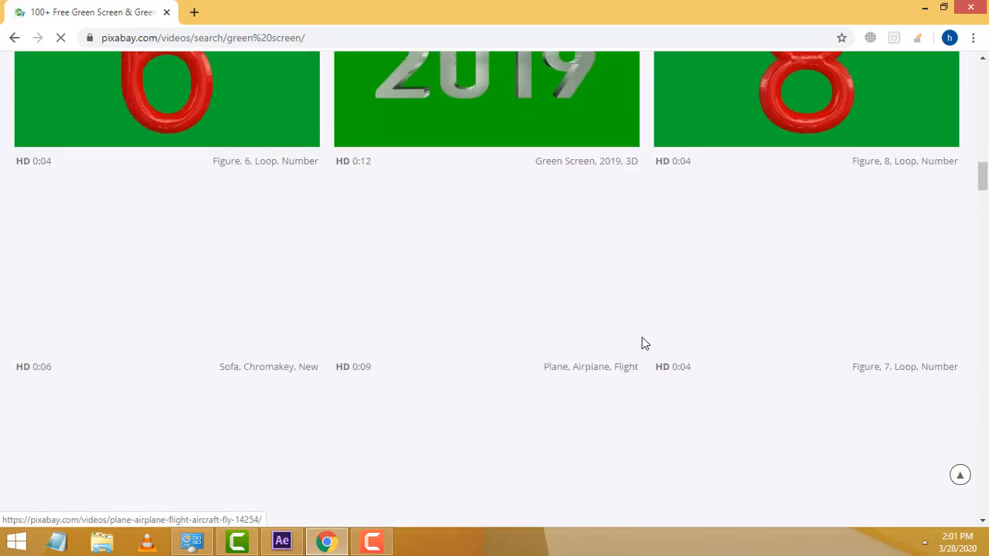
scroll(926, 366, up, 15)
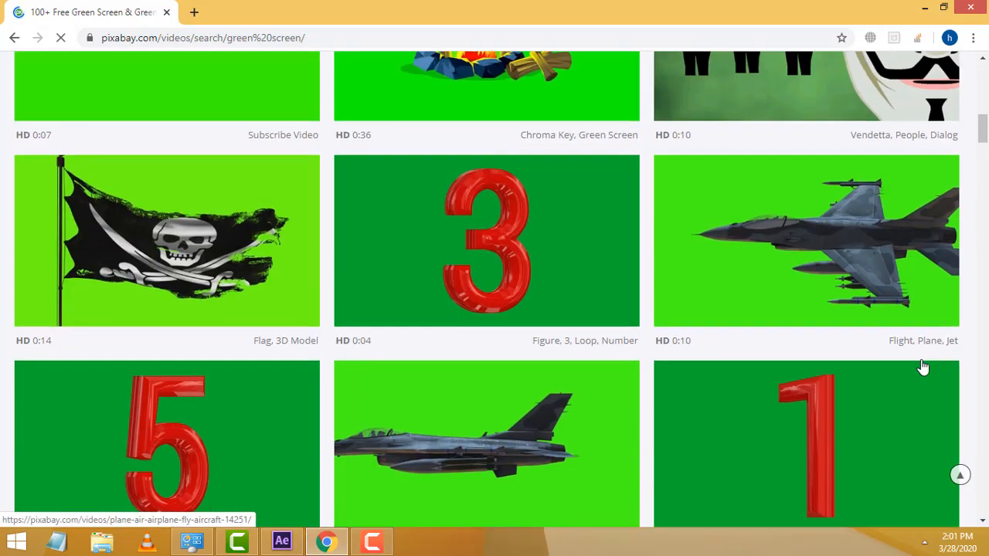
scroll(762, 227, up, 6)
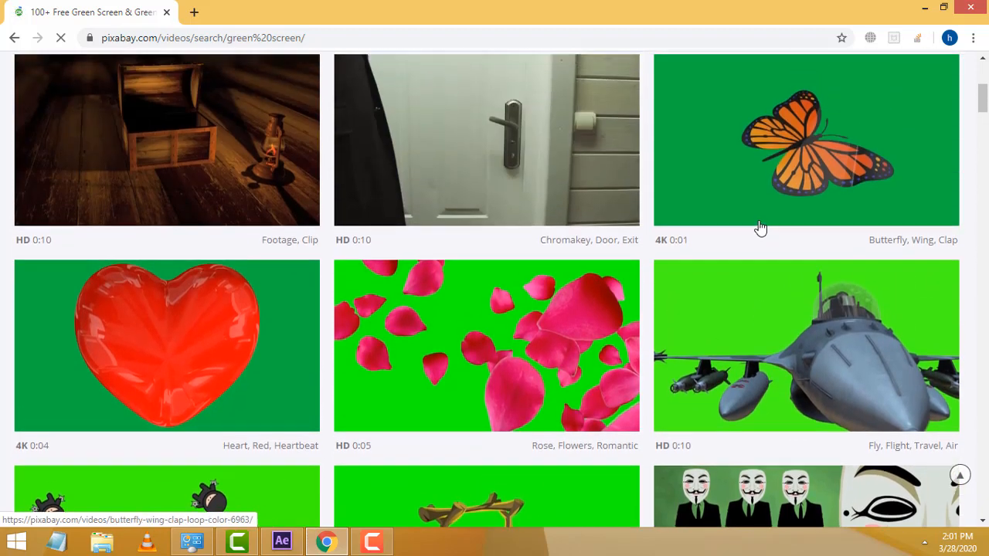
Search the Pixabay videos for "sky".
scroll(761, 229, up, 1)
drag(224, 77, 136, 76)
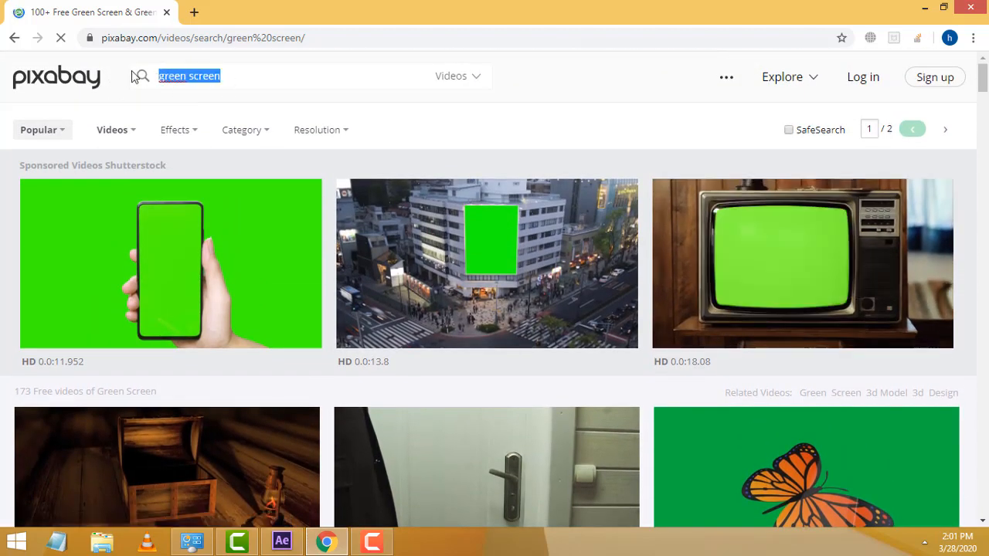
text(sky)
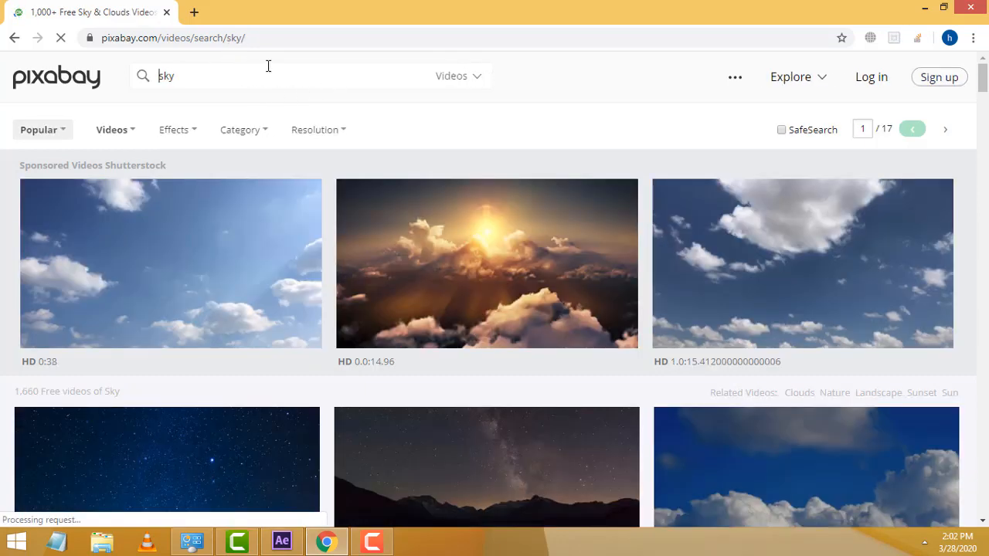
Look through the sky videos and open the page of the 4K Aerial Shot Clouds clip with the sun above the clouds.
scroll(755, 284, down, 1)
scroll(755, 285, down, 5)
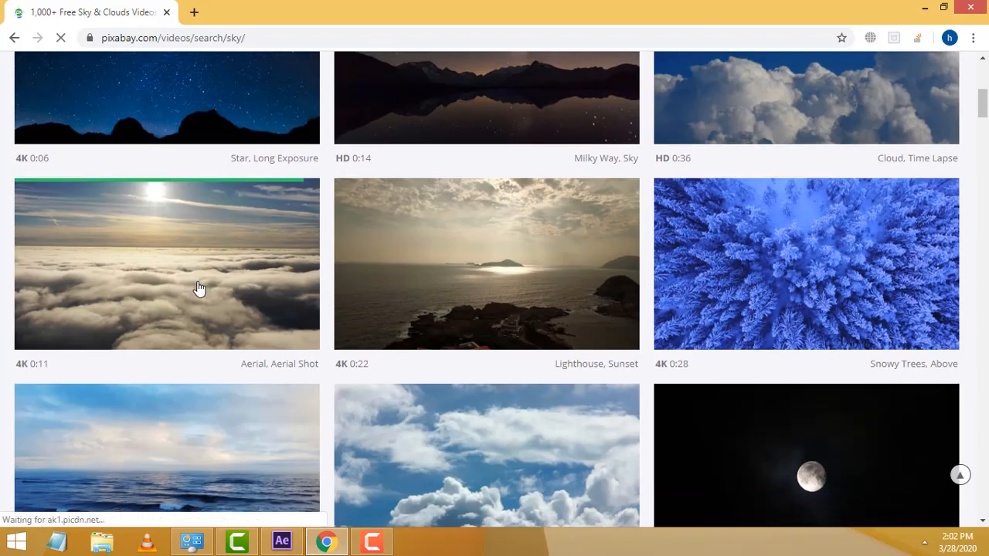
scroll(447, 185, up, 5)
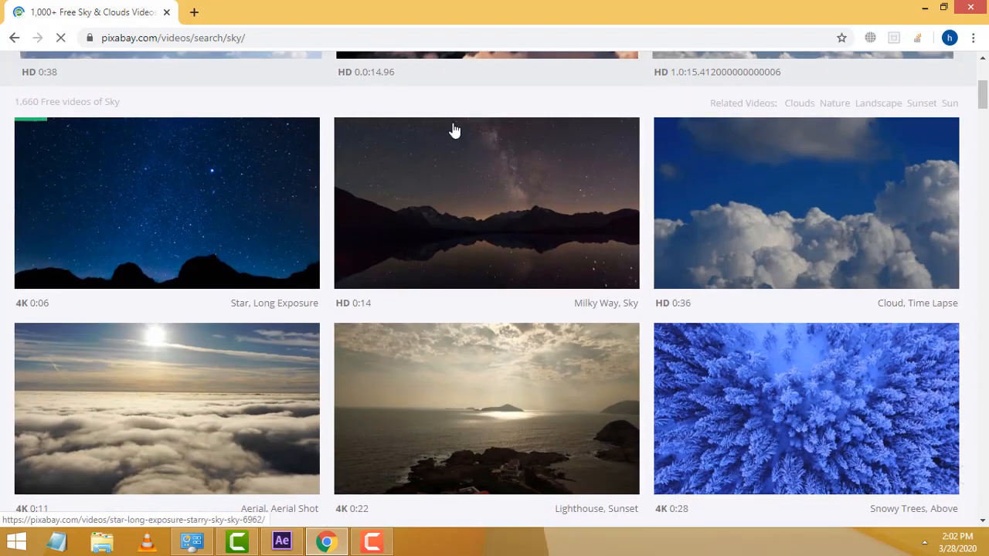
scroll(607, 151, up, 1)
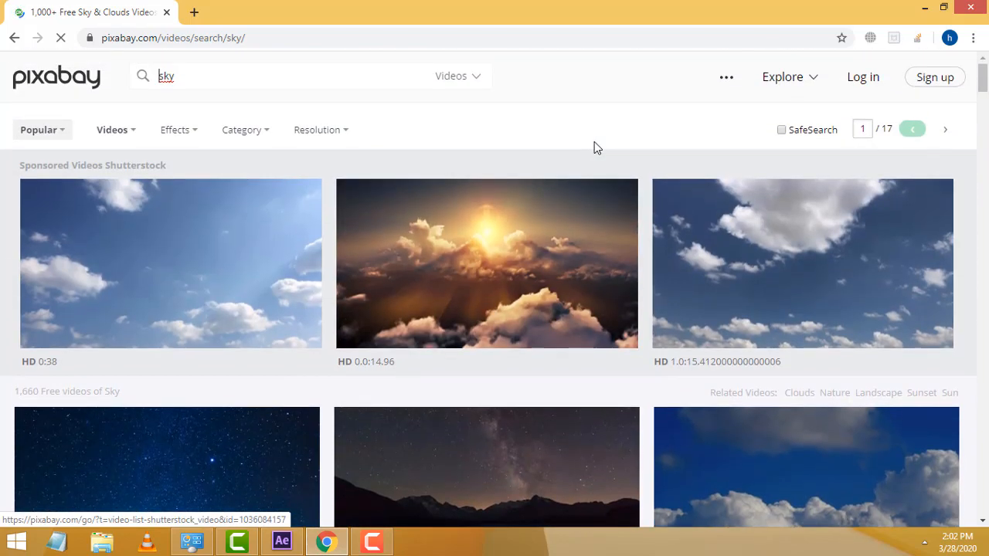
scroll(317, 247, down, 5)
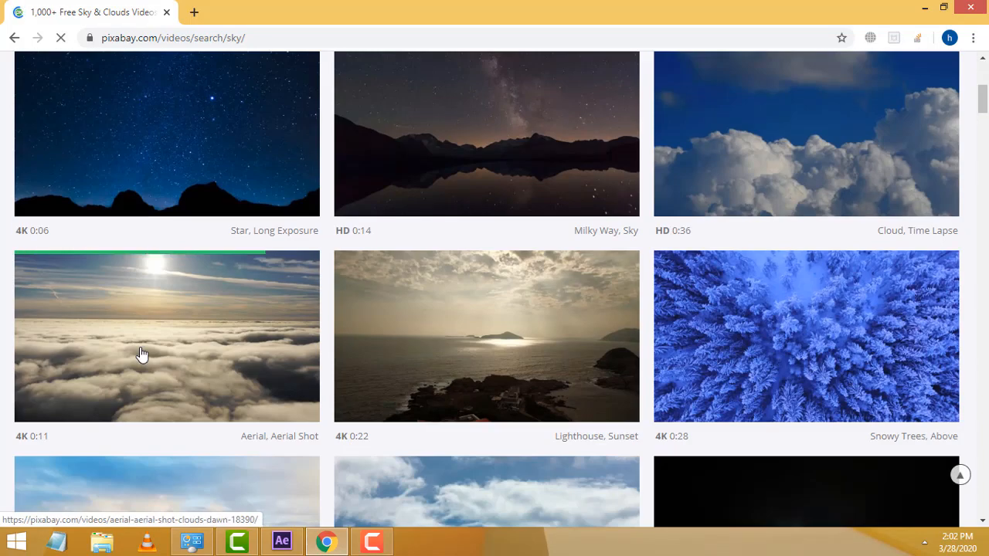
click(135, 302)
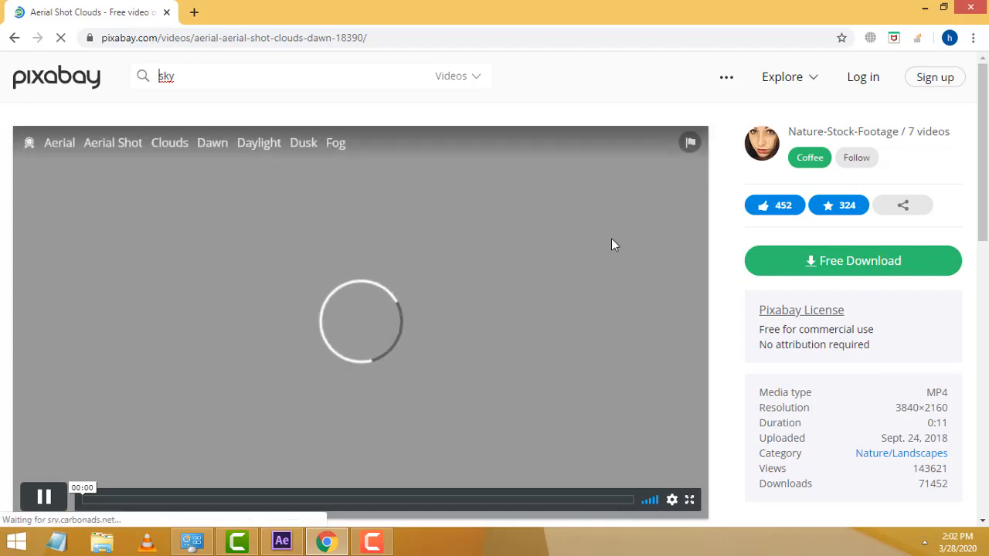
scroll(541, 276, down, 2)
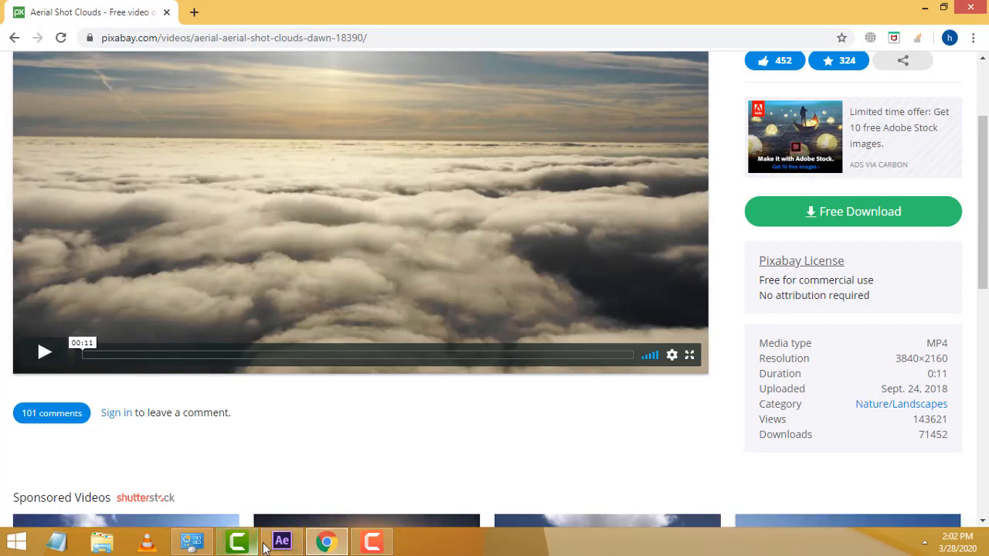
Switch to After Effects and import the AVI clip Flight - 14098 from the Desktop as footage.
click(284, 543)
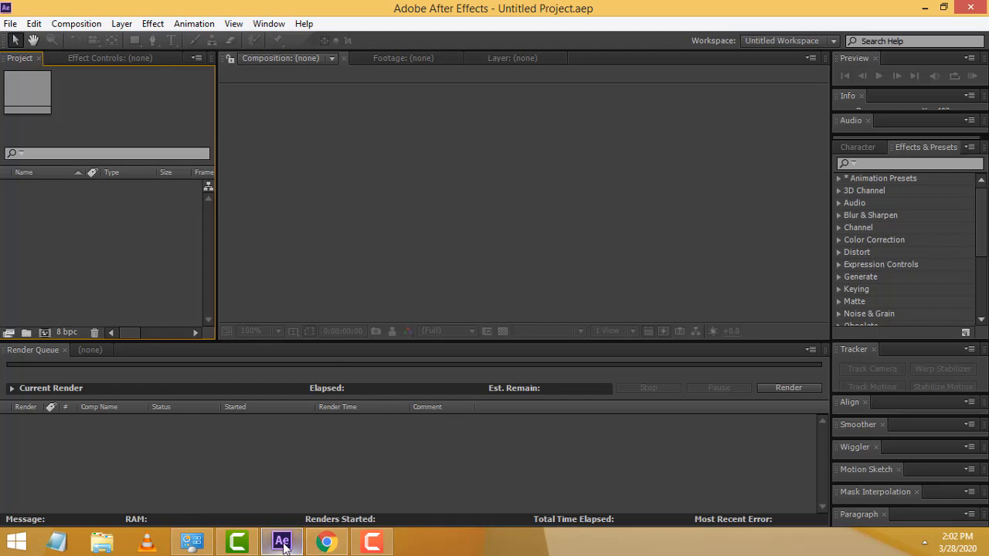
right_click(55, 217)
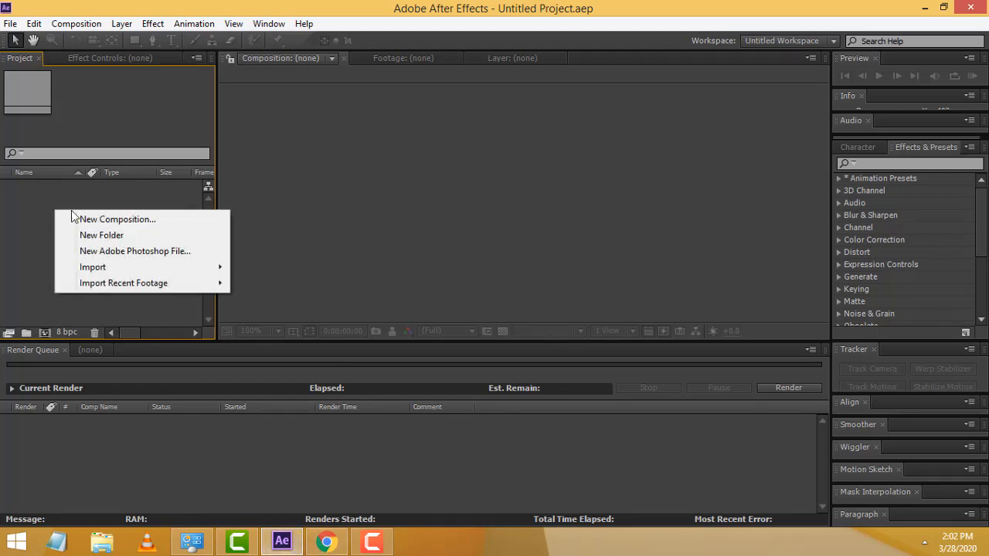
mouse_move(139, 271)
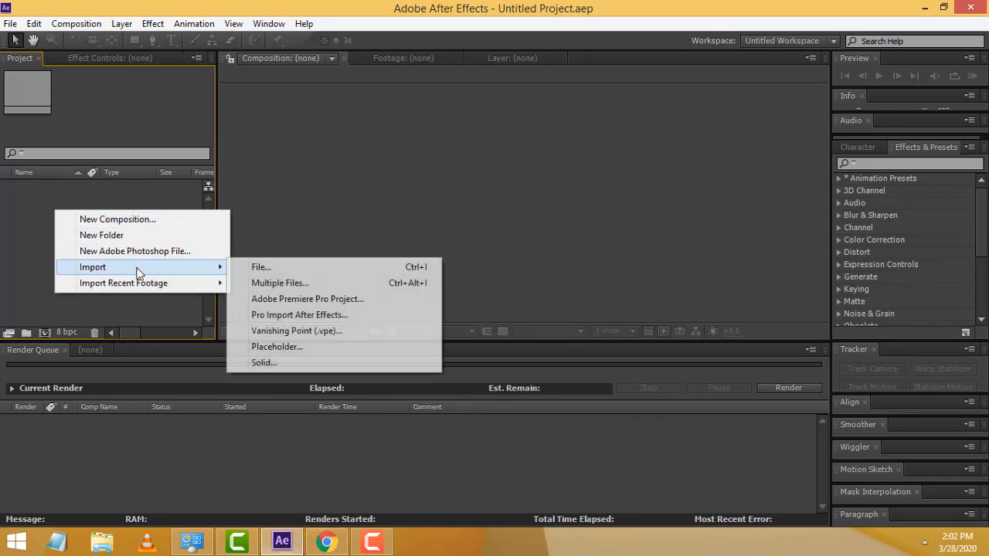
click(277, 268)
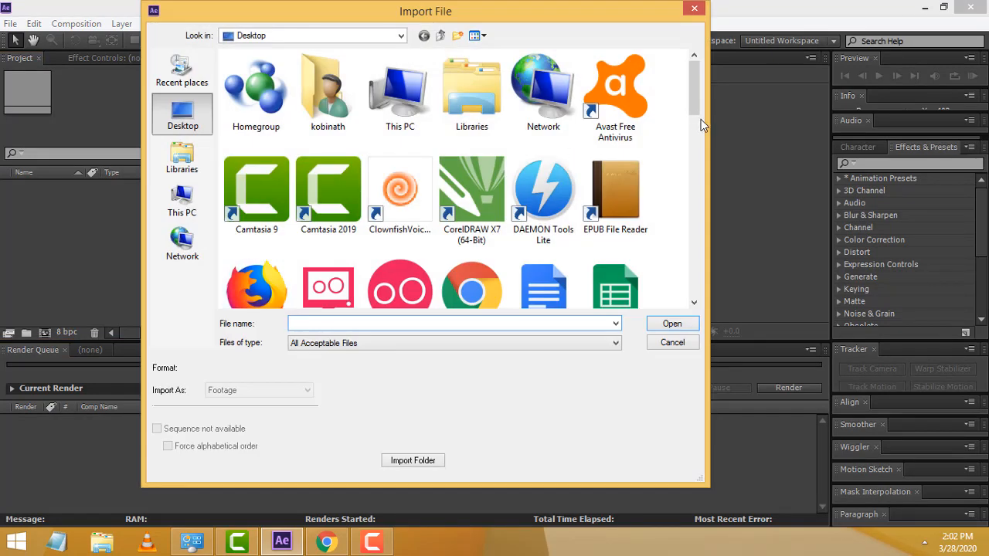
drag(695, 108, 703, 303)
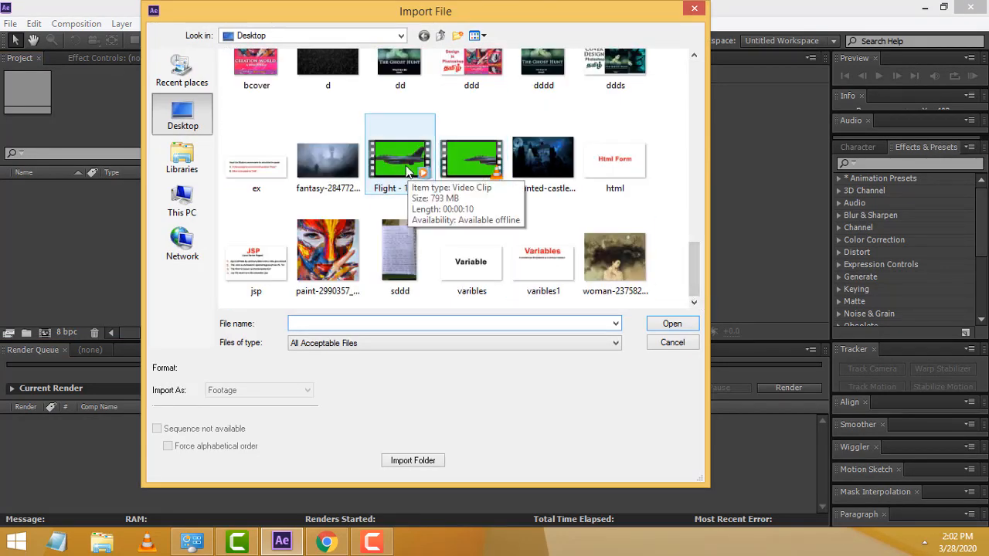
click(408, 193)
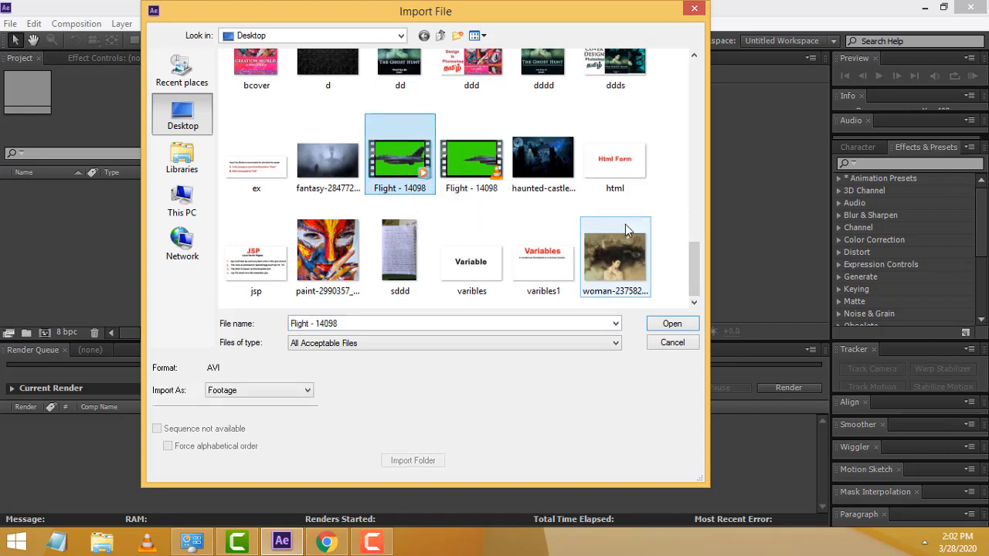
scroll(627, 229, up, 2)
scroll(569, 234, down, 2)
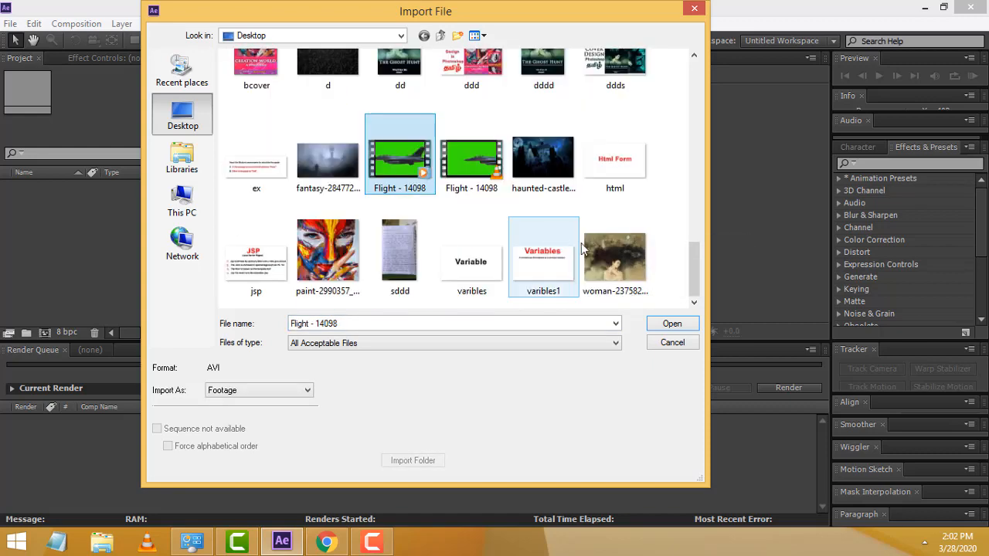
click(670, 325)
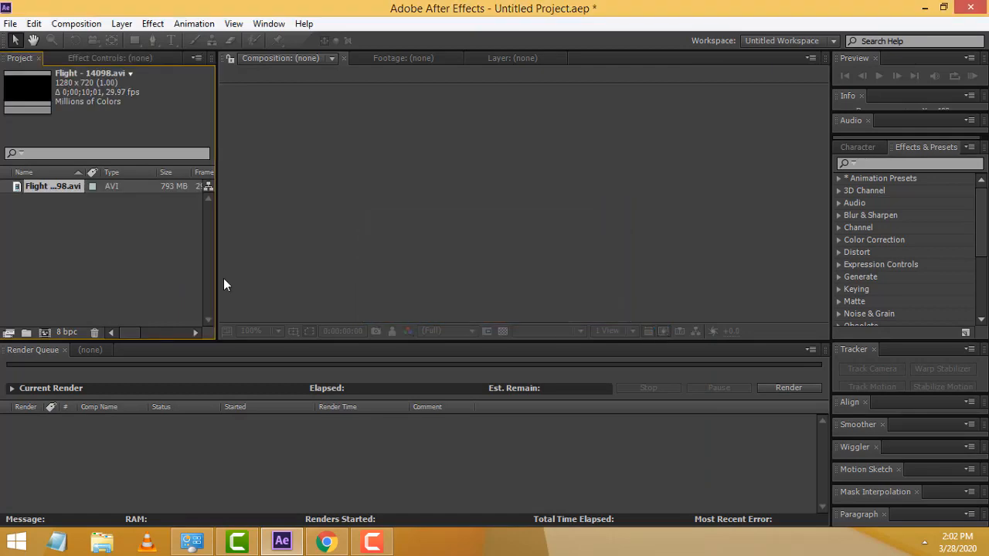
Import the MP4 clip Aerial - 18390 from the Desktop into the project.
right_click(145, 244)
mouse_move(309, 298)
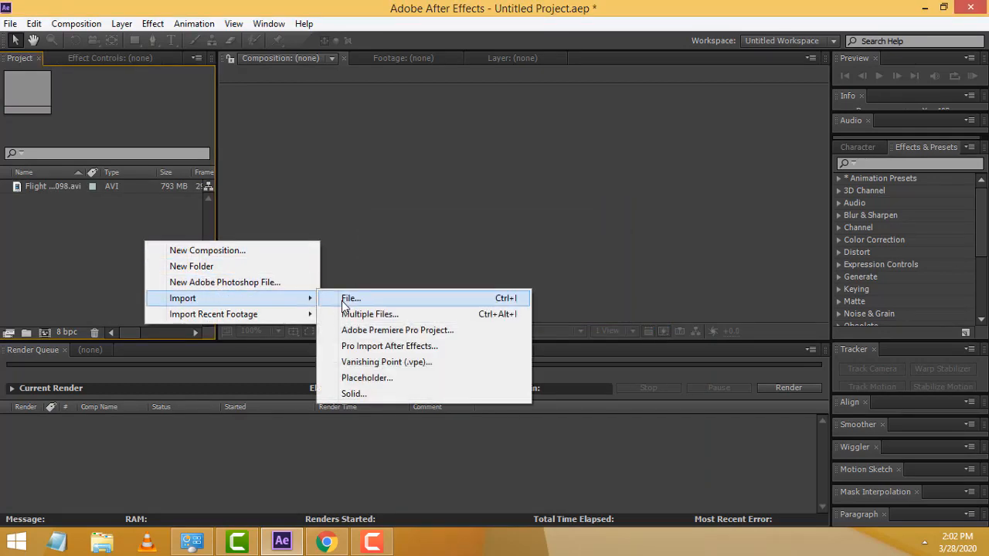
click(344, 297)
drag(698, 108, 685, 240)
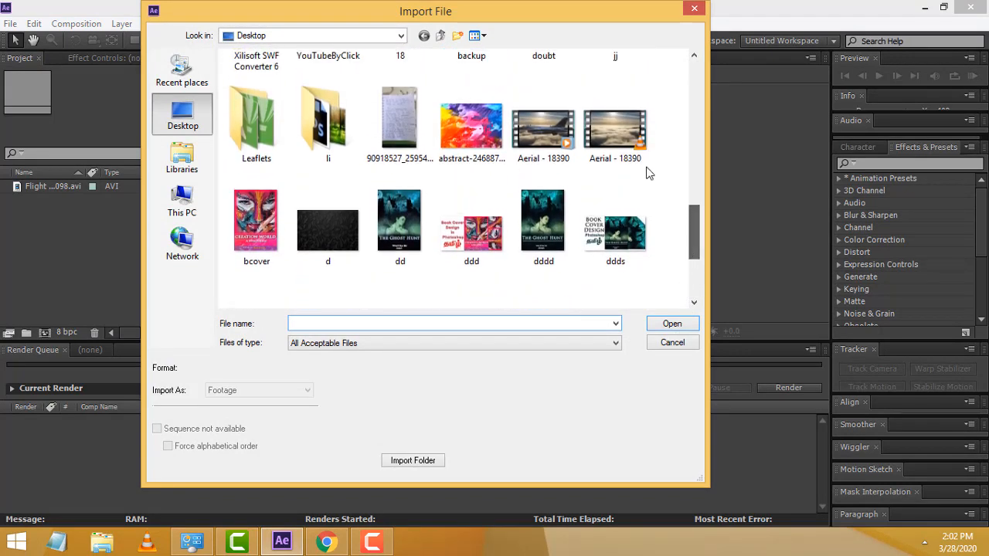
double_click(615, 116)
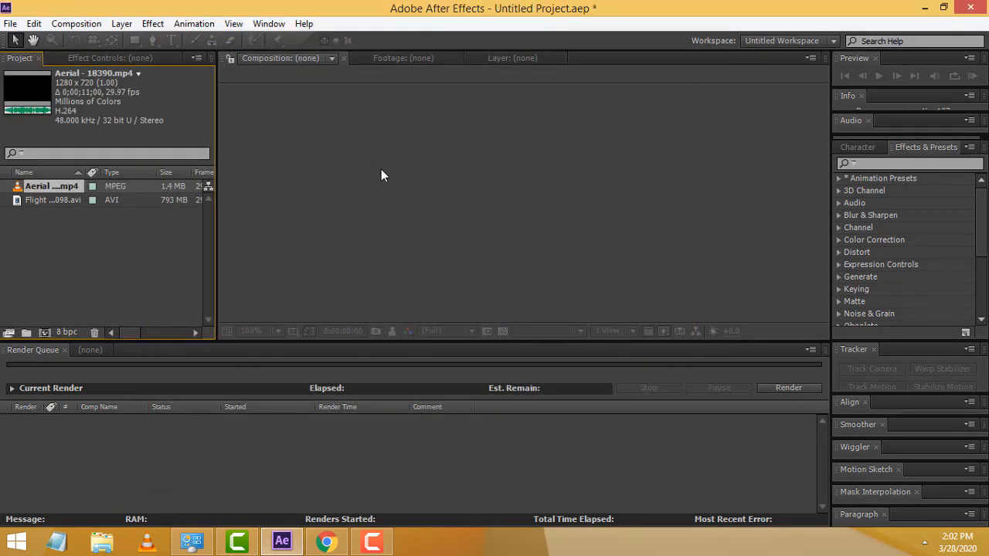
Create a new composition from the Flight - 14098.avi footage by placing it in the empty timeline.
click(52, 201)
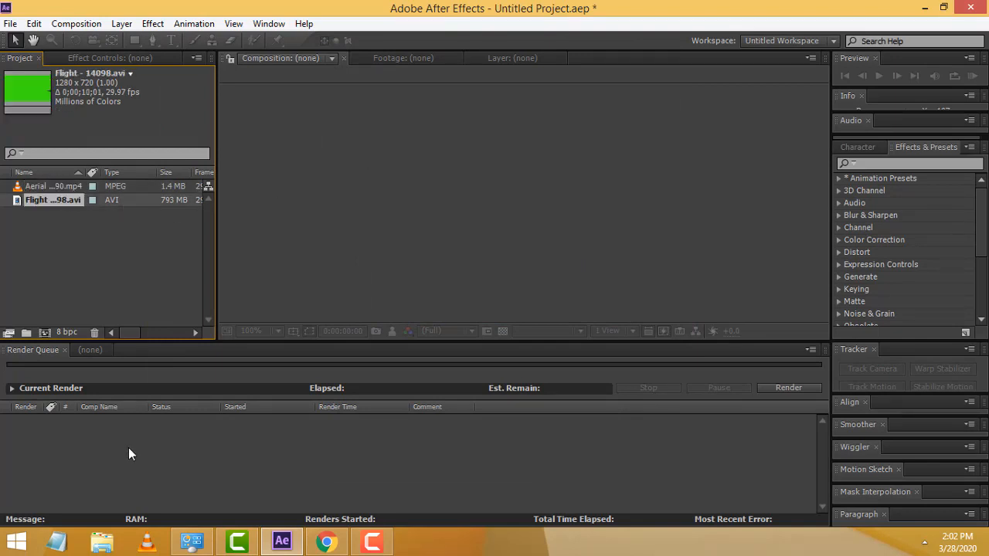
click(90, 350)
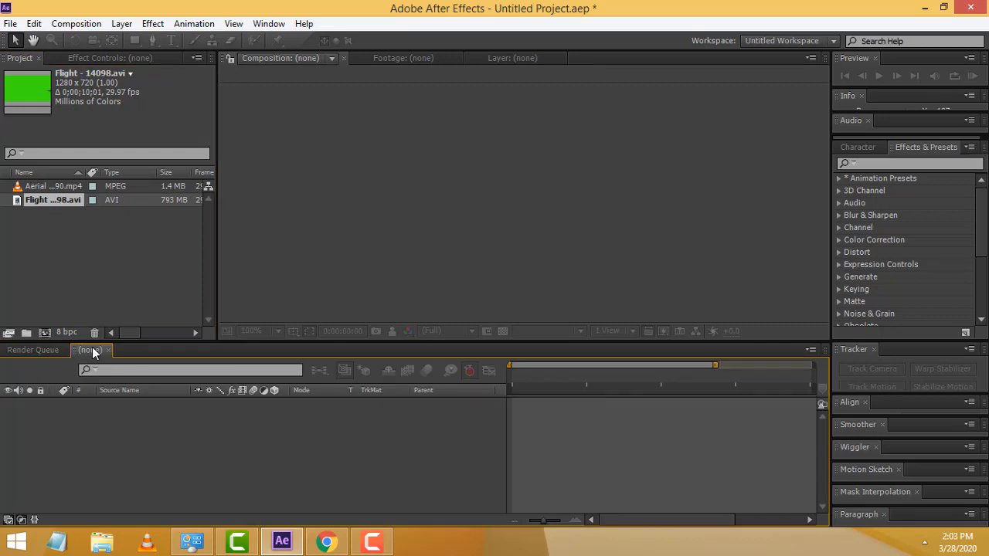
click(60, 187)
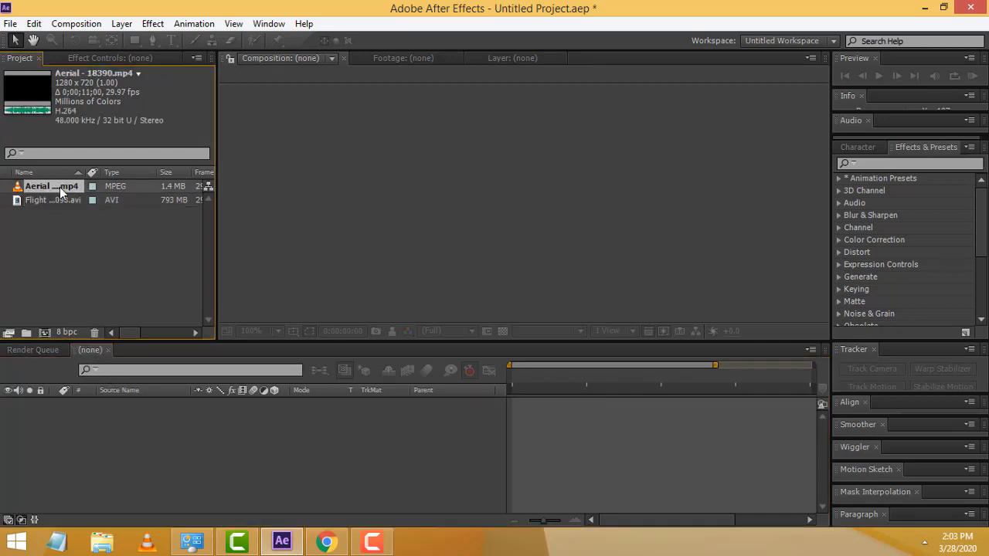
click(54, 199)
drag(33, 201, 87, 404)
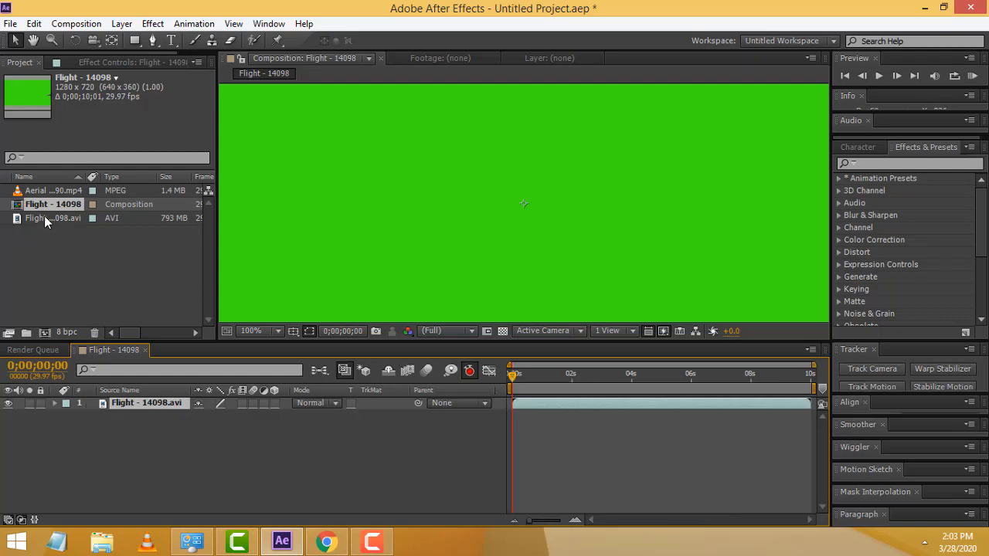
Add the Aerial - 18390.mp4 footage to the composition as a layer beneath Flight - 14098.avi.
click(36, 190)
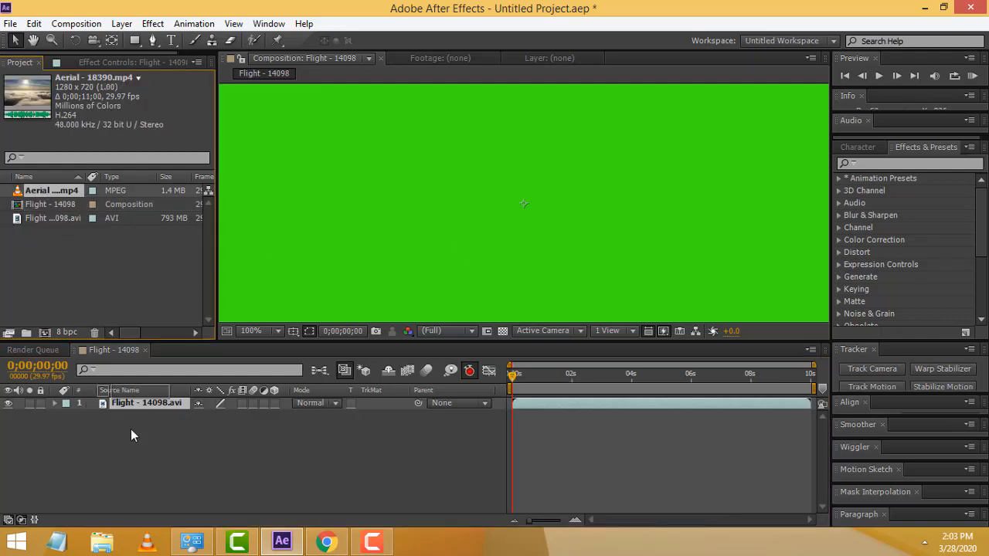
drag(131, 429, 95, 416)
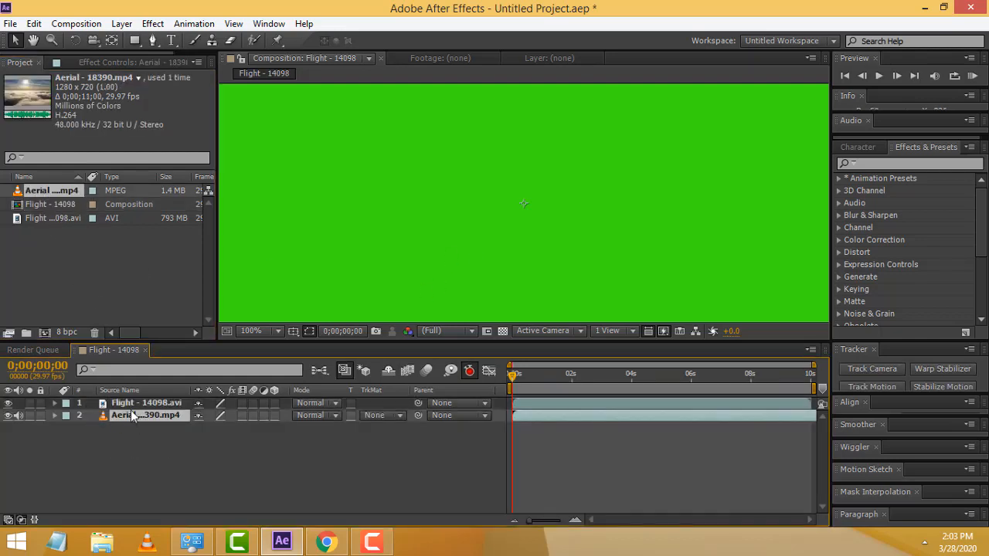
click(131, 407)
click(133, 417)
click(132, 407)
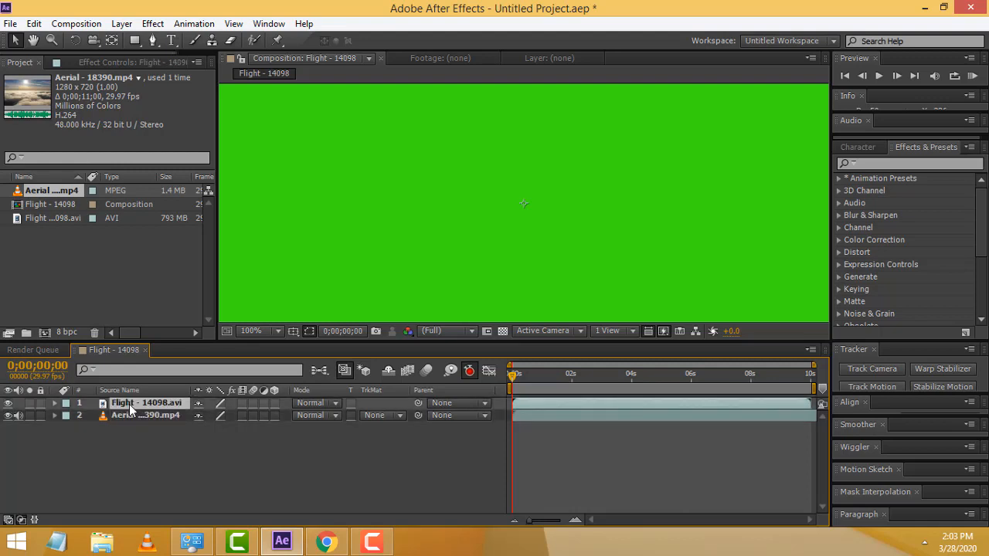
click(140, 420)
Apply the Keylight (1.2) keying effect to the Flight - 14098.avi layer and sample the green background as its Screen Colour.
click(136, 407)
click(394, 269)
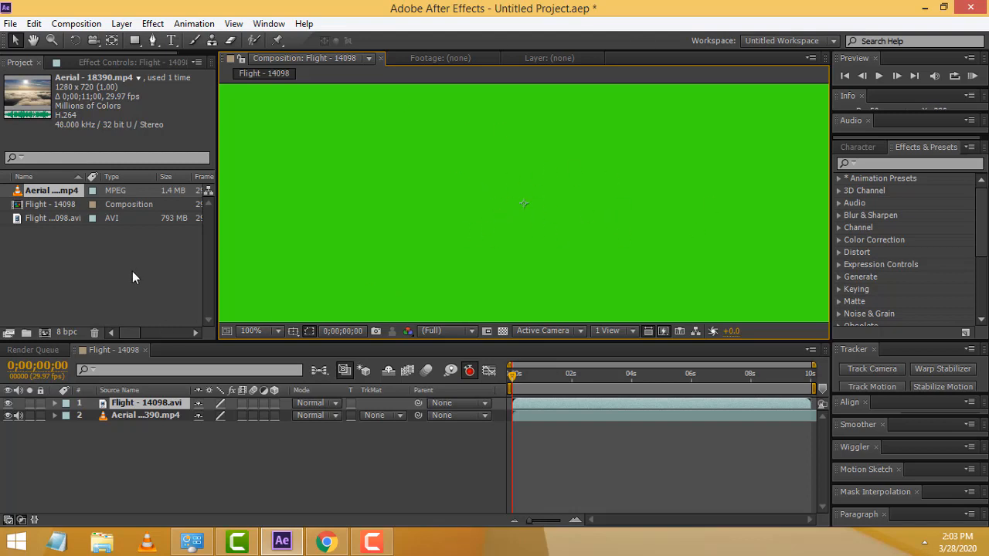
click(153, 23)
mouse_move(199, 223)
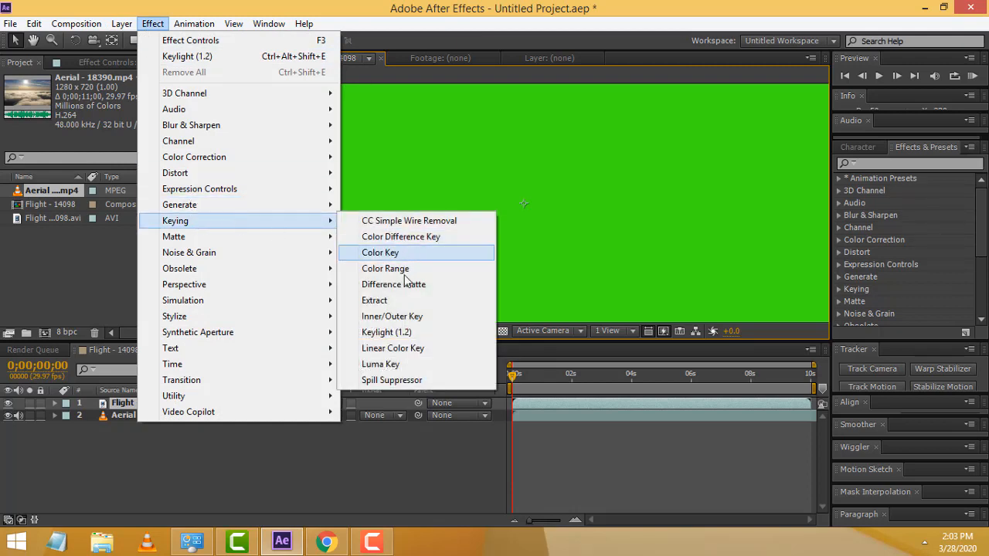
click(386, 332)
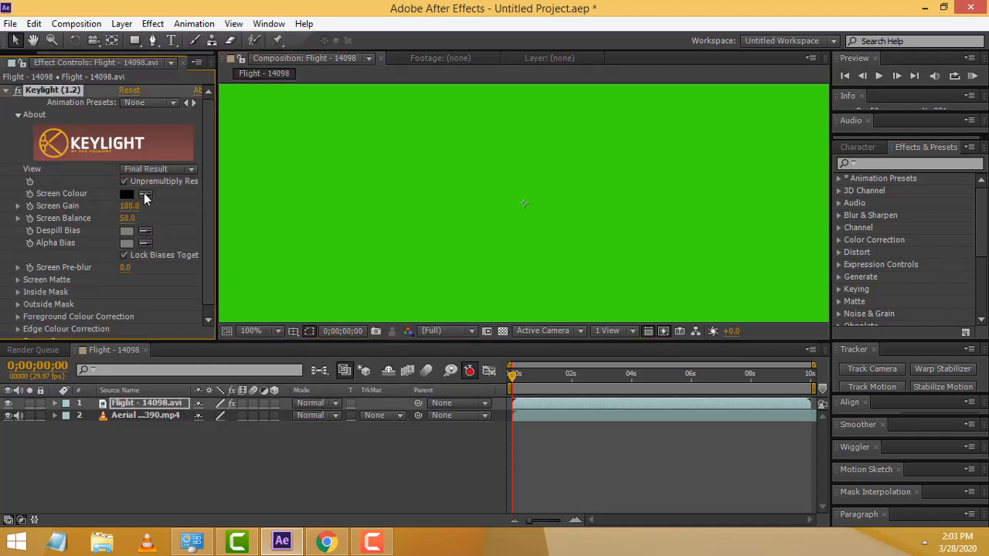
click(380, 149)
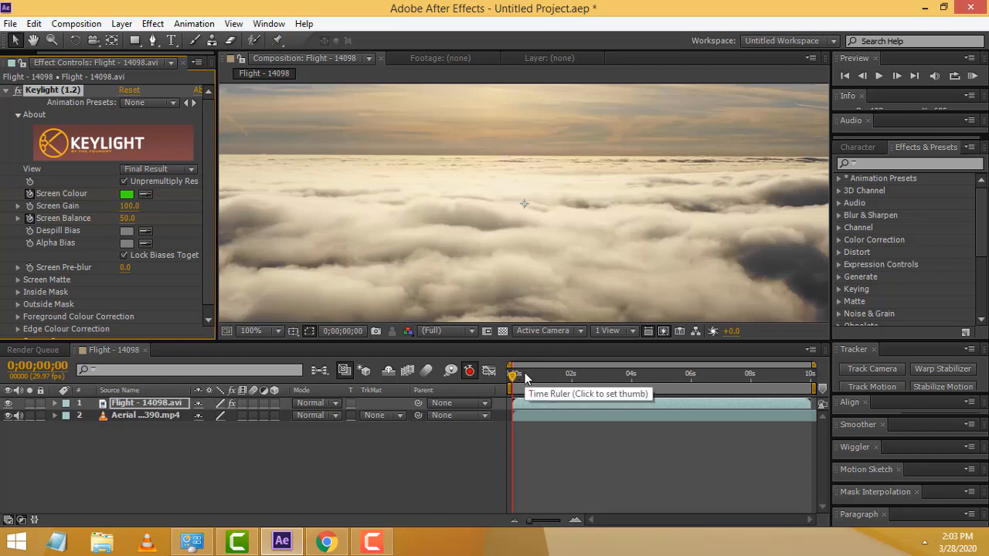
Play back the composition from the start and at later points to check the keyed jet over the clouds.
key(space)
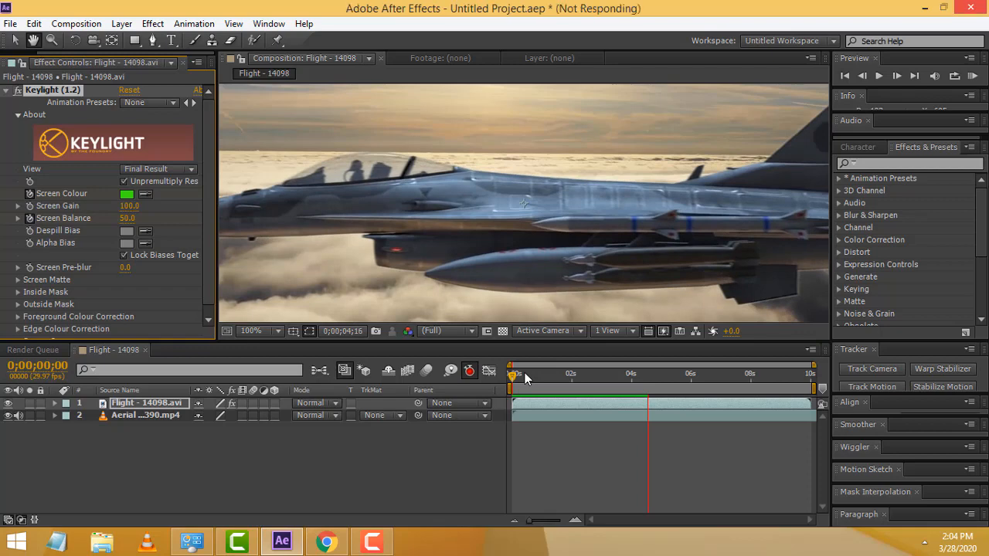
key(space)
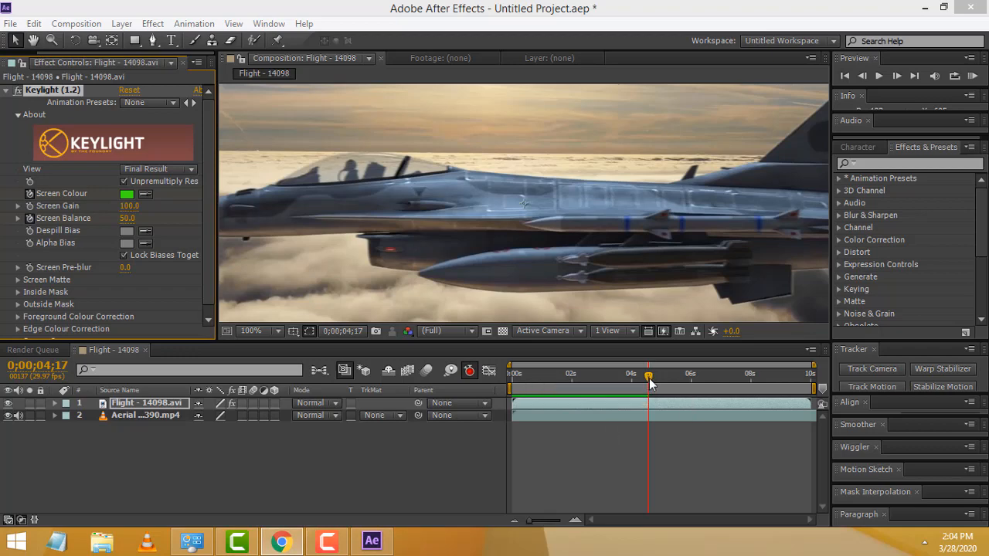
key(space)
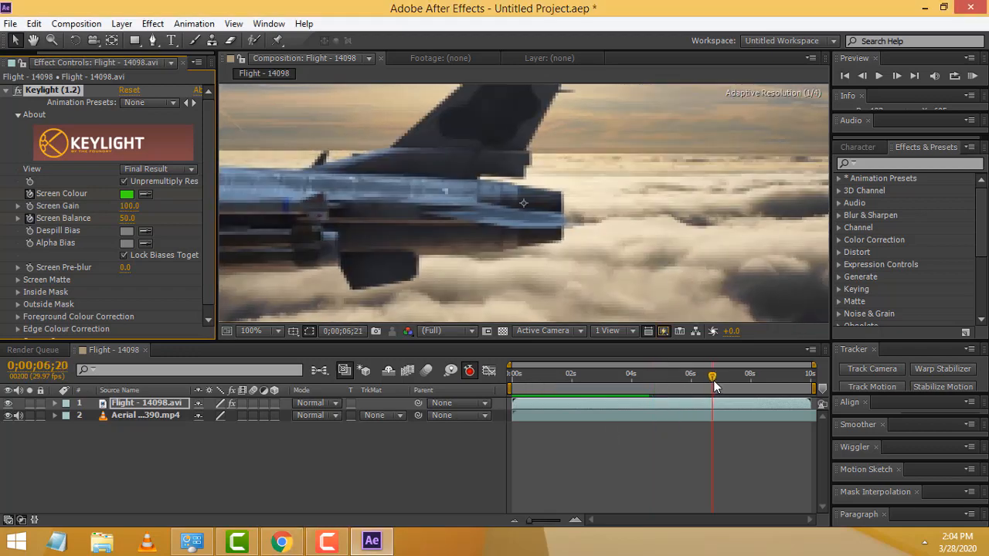
key(space)
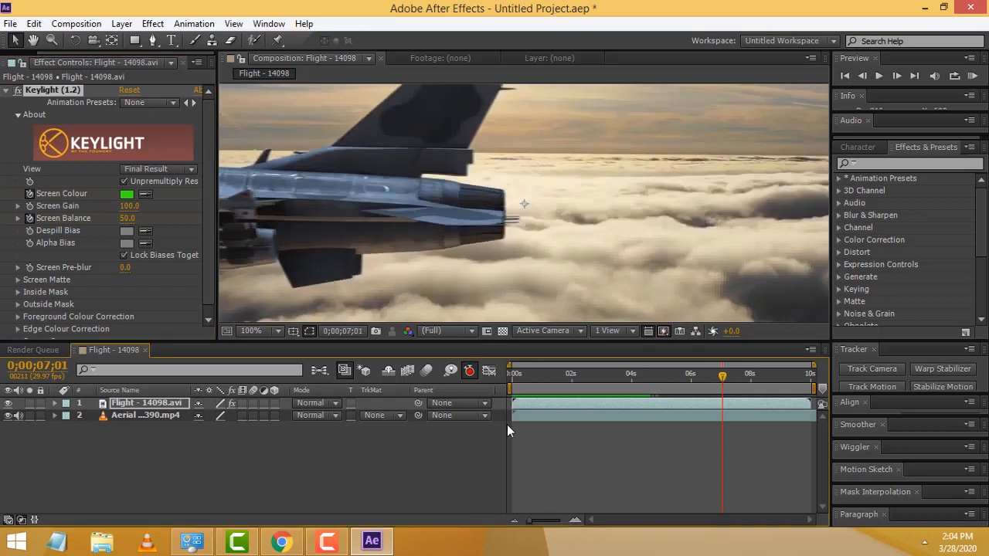
key(space)
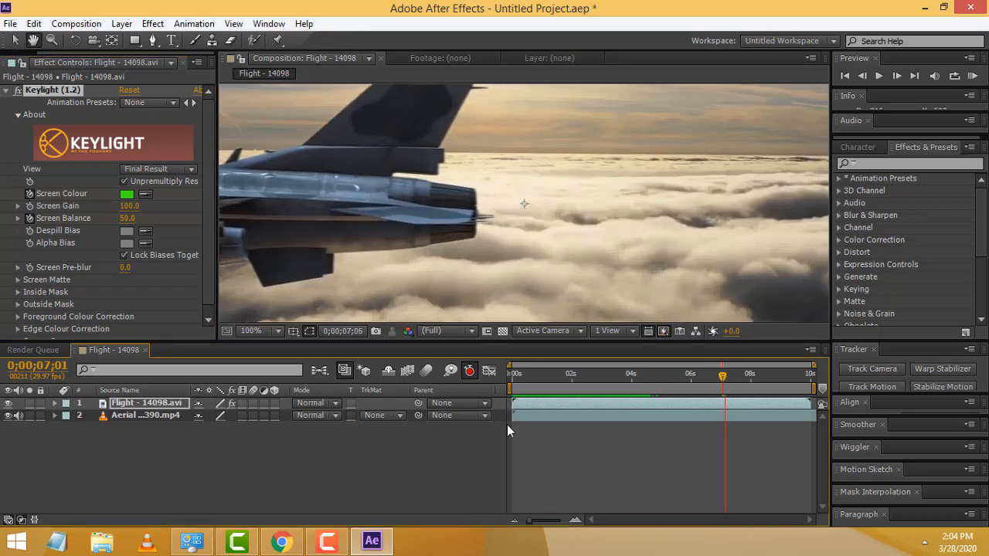